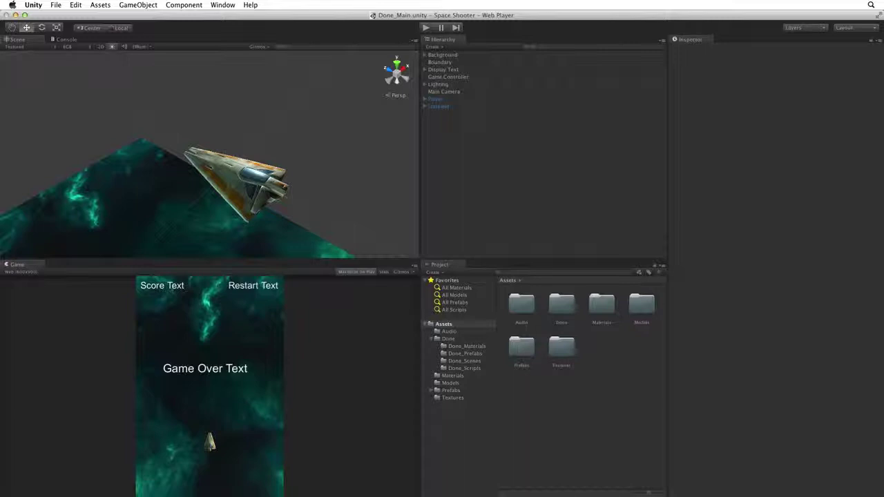
Step: Launch the Project Wizard from File > New Project
{"action": "left_click", "coordinate": [55, 4]}
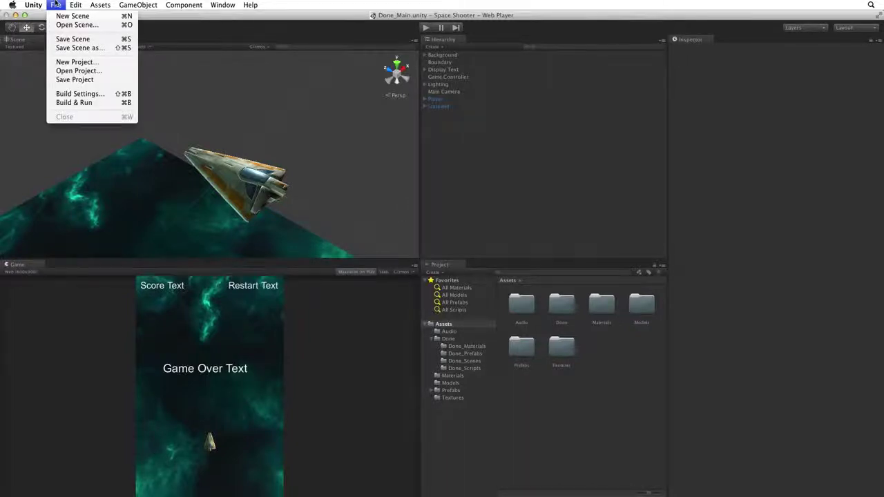
{"action": "left_click", "coordinate": [107, 66]}
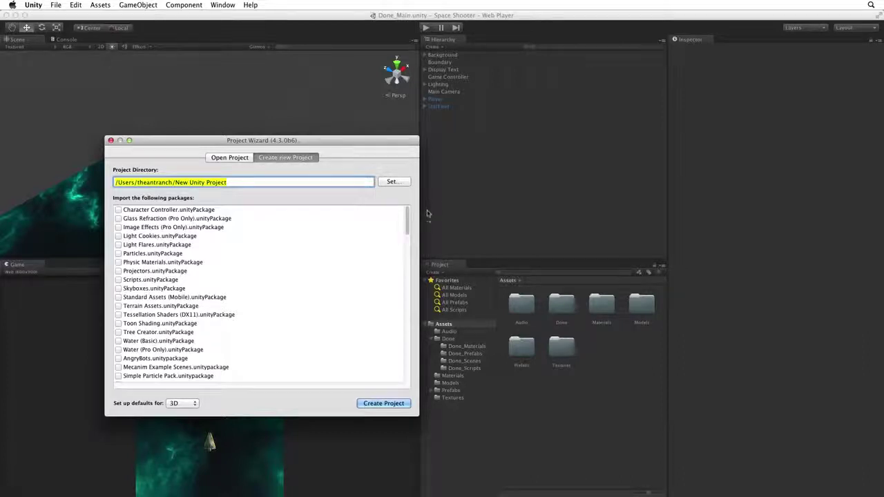
Step: Set the Project Directory to a new 'Space Shooter' folder on the Desktop
{"action": "left_click", "coordinate": [394, 183]}
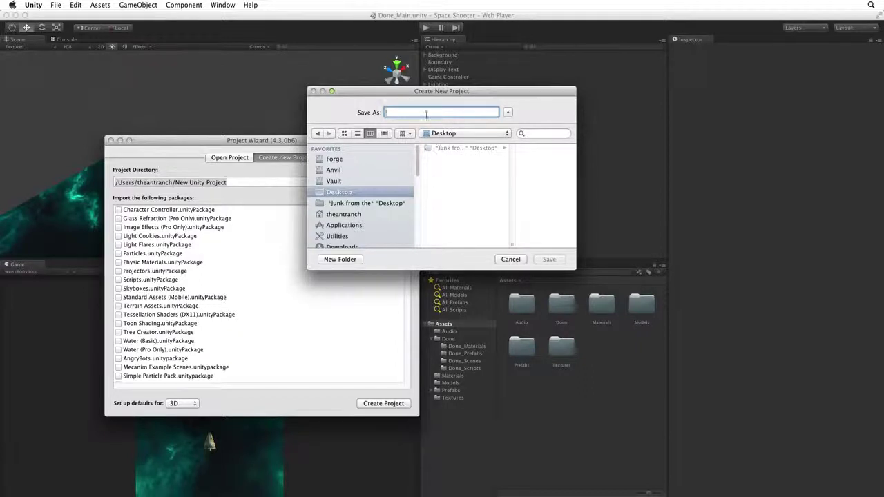
{"action": "type", "text": "Space Shooter"}
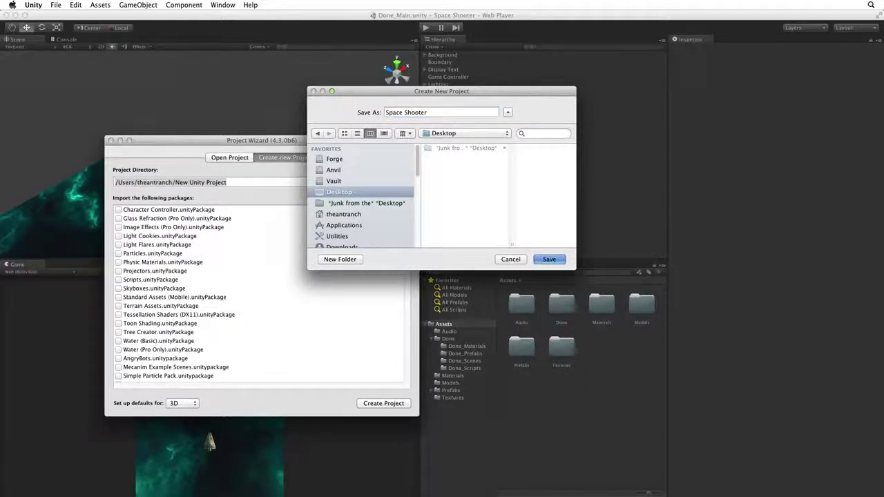
{"action": "key", "text": "Return"}
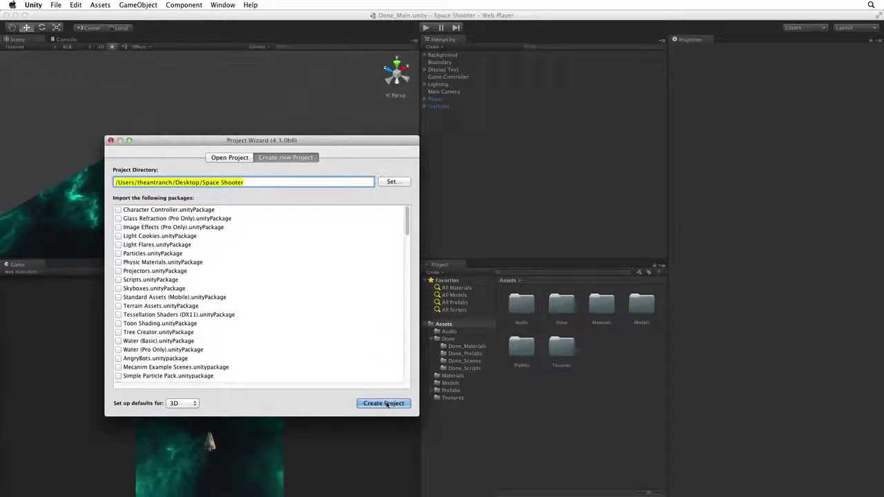
Step: Create the project and import all package items: Audio, Done, Materials, Models, Prefabs, Textures
{"action": "left_click", "coordinate": [384, 403]}
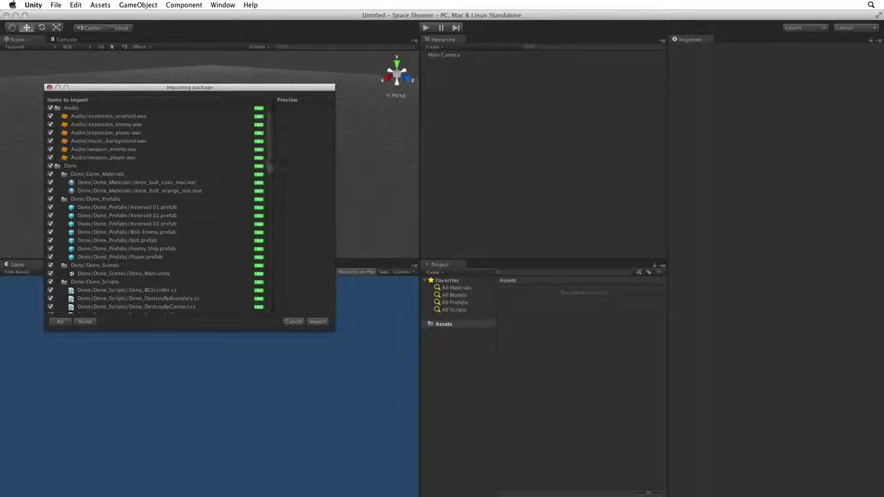
{"action": "scroll", "coordinate": [270, 173], "scroll_direction": "down", "scroll_amount": 10}
{"action": "left_click_drag", "start_coordinate": [266, 211], "coordinate": [265, 307]}
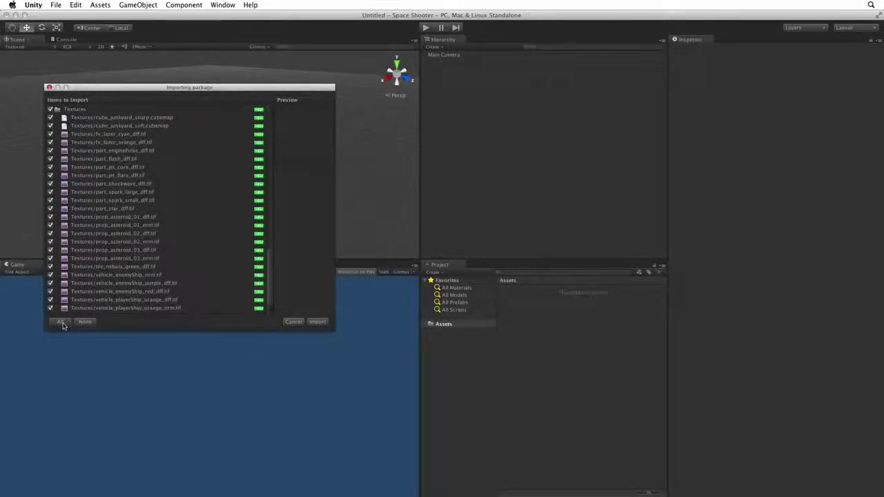
{"action": "left_click", "coordinate": [318, 322]}
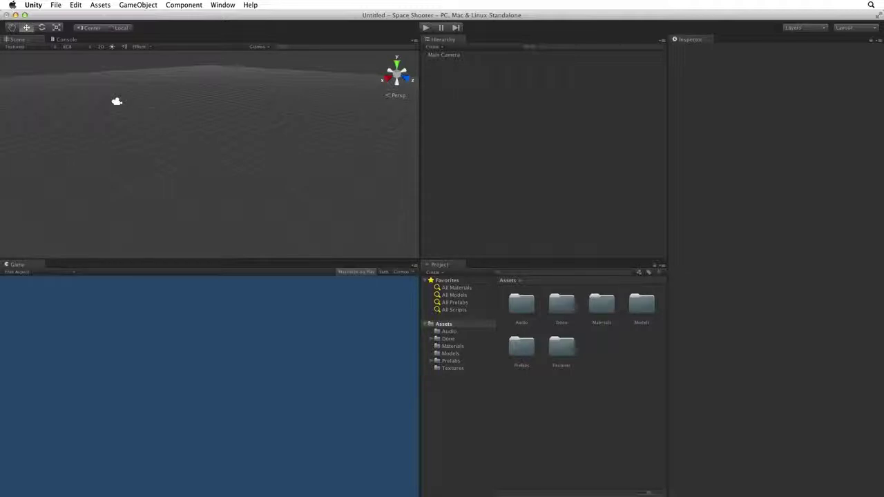
{"action": "left_click", "coordinate": [448, 339]}
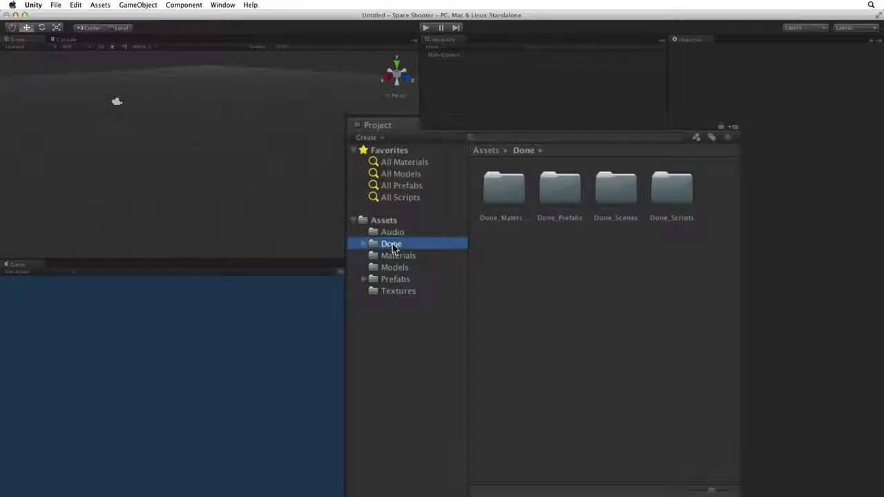
{"action": "left_click", "coordinate": [363, 243]}
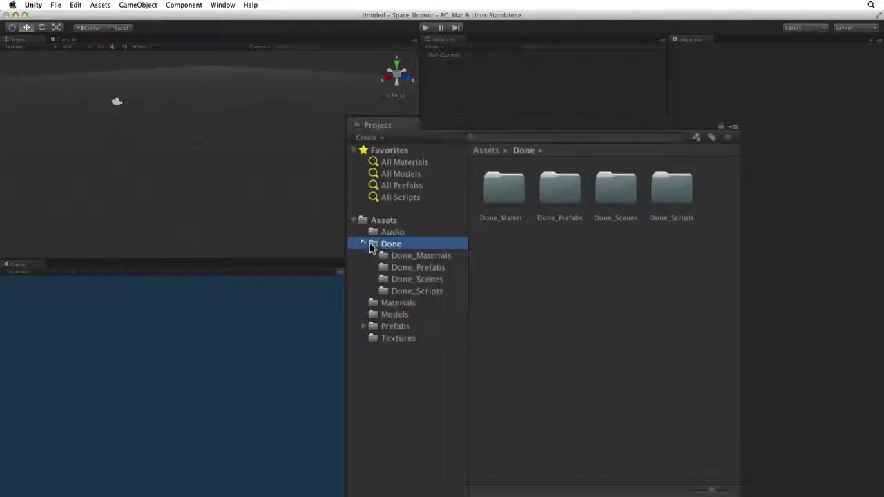
{"action": "left_click", "coordinate": [416, 279]}
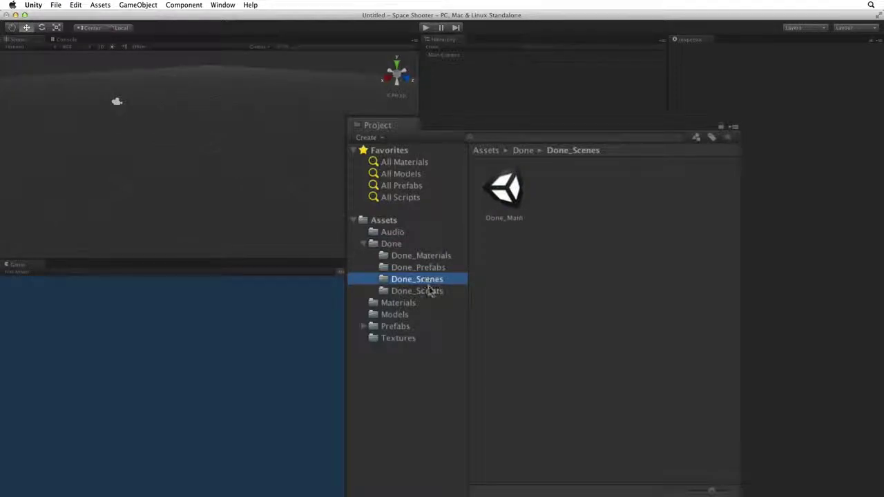
{"action": "left_click", "coordinate": [435, 293]}
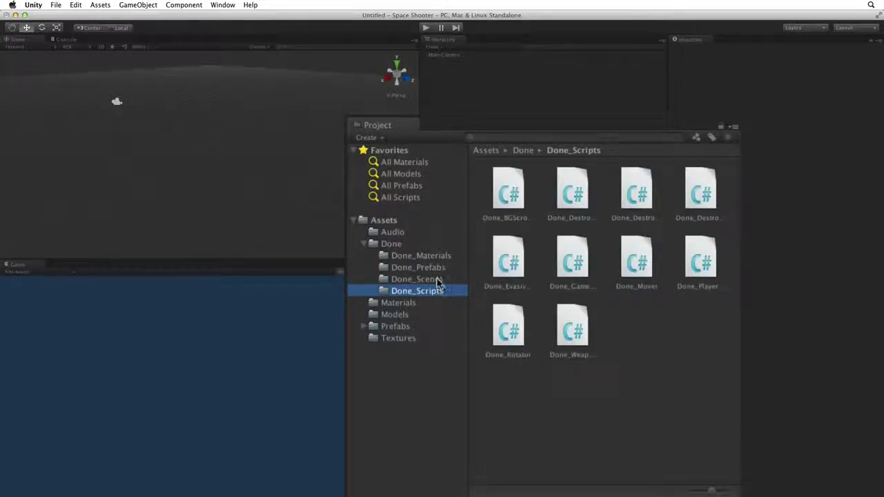
{"action": "left_click", "coordinate": [435, 269]}
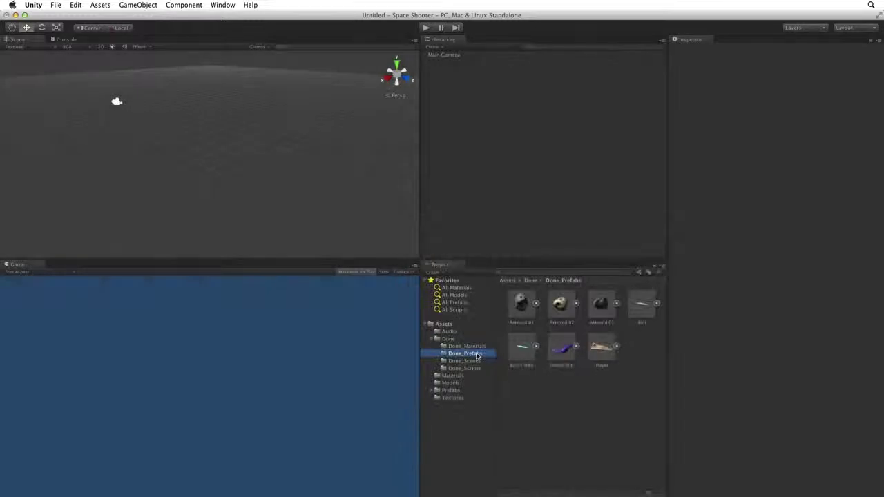
{"action": "left_click", "coordinate": [443, 325]}
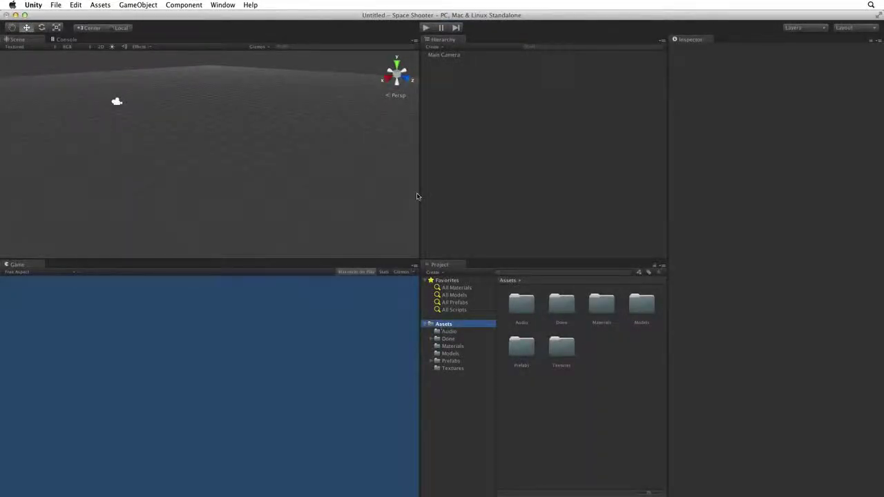
Step: Save the scene as Main.unity in a newly created Assets/_Scenes folder
{"action": "left_click", "coordinate": [55, 5]}
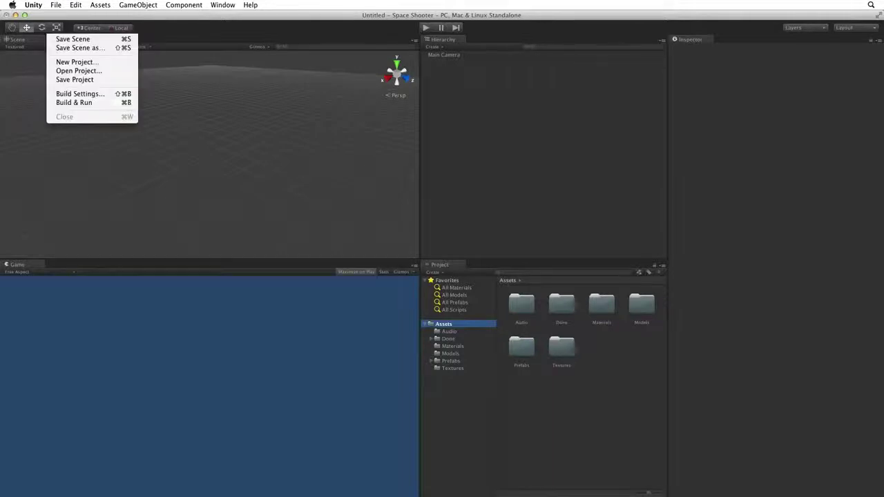
{"action": "left_click", "coordinate": [104, 39]}
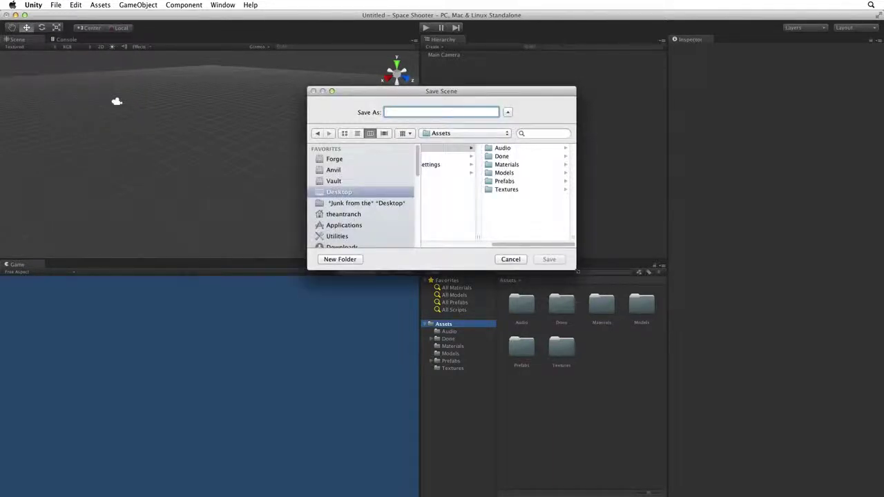
{"action": "left_click_drag", "start_coordinate": [580, 271], "coordinate": [625, 276]}
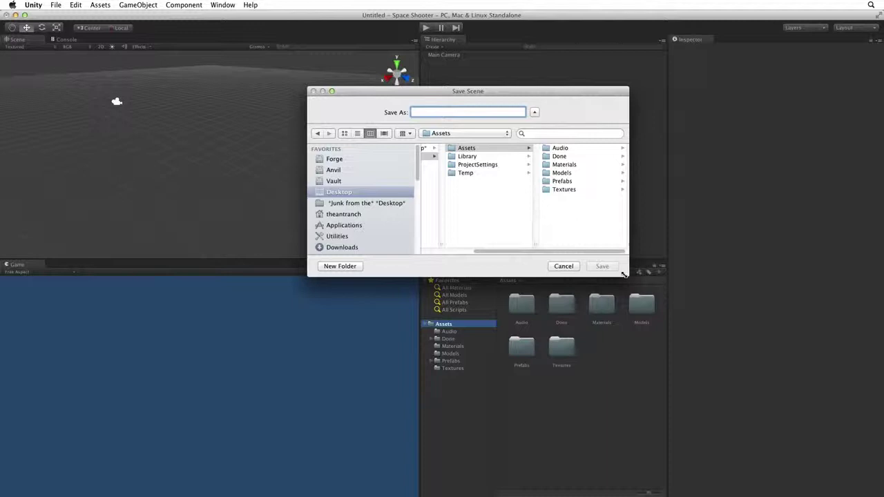
{"action": "left_click", "coordinate": [490, 148]}
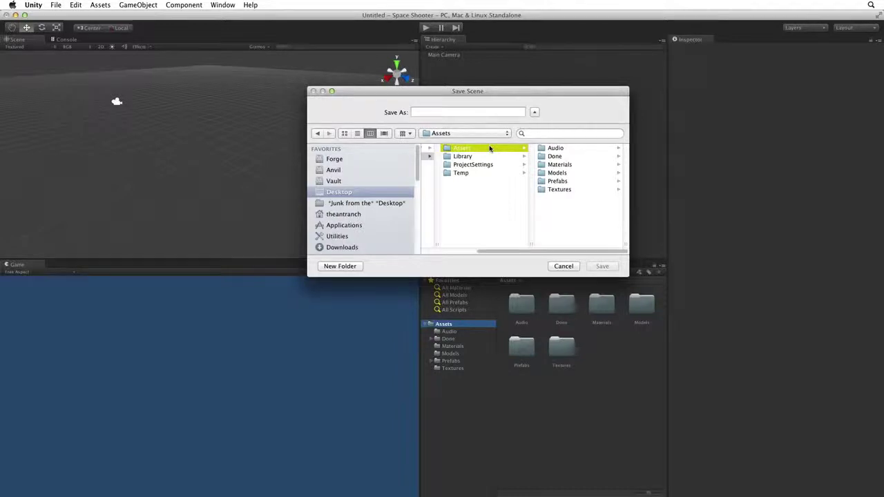
{"action": "left_click", "coordinate": [348, 266]}
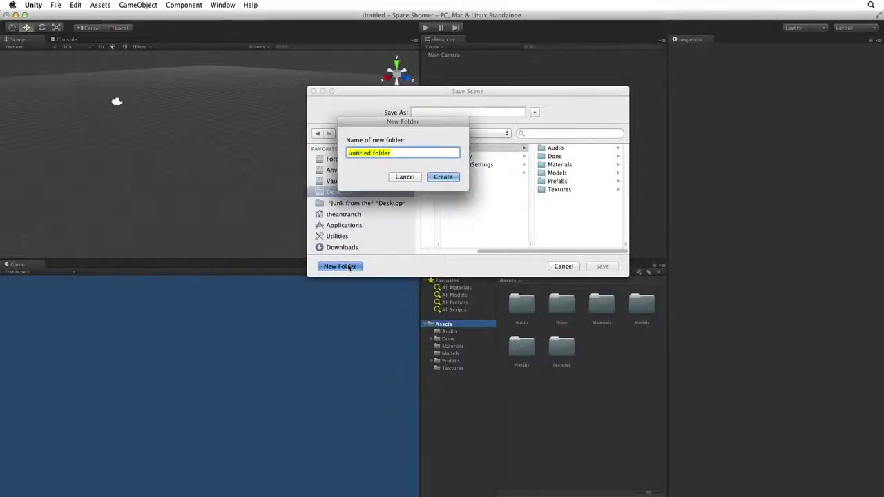
{"action": "type", "text": "_Scenes"}
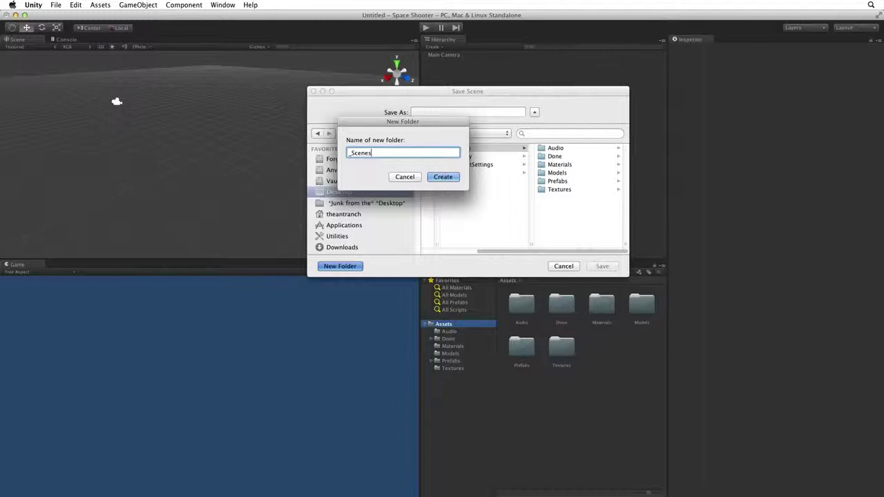
{"action": "key", "text": "Return"}
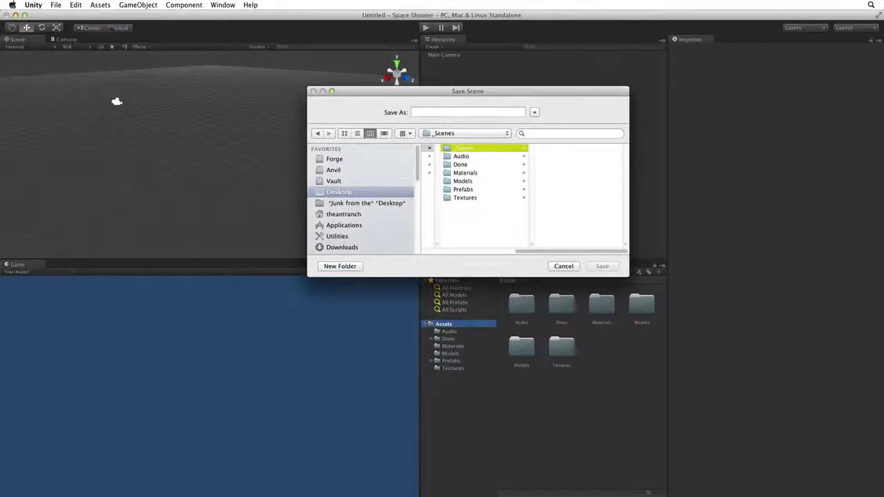
{"action": "left_click", "coordinate": [430, 112]}
{"action": "type", "text": "Main"}
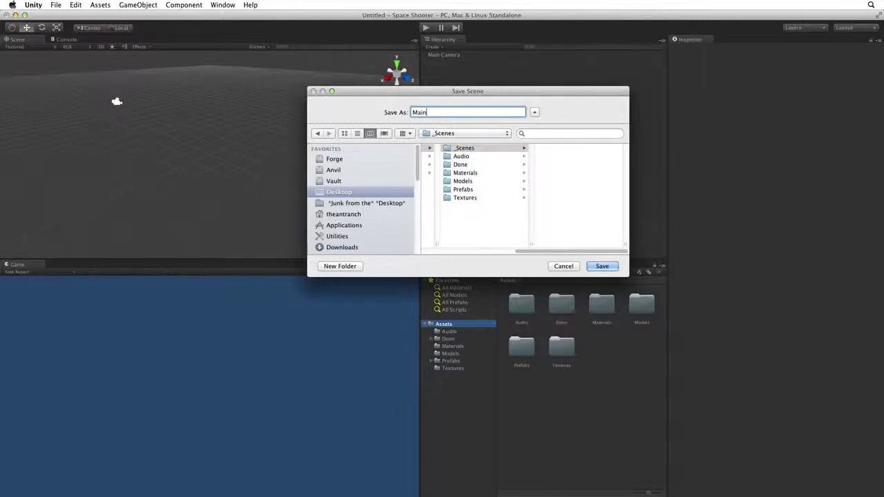
{"action": "key", "text": "Return"}
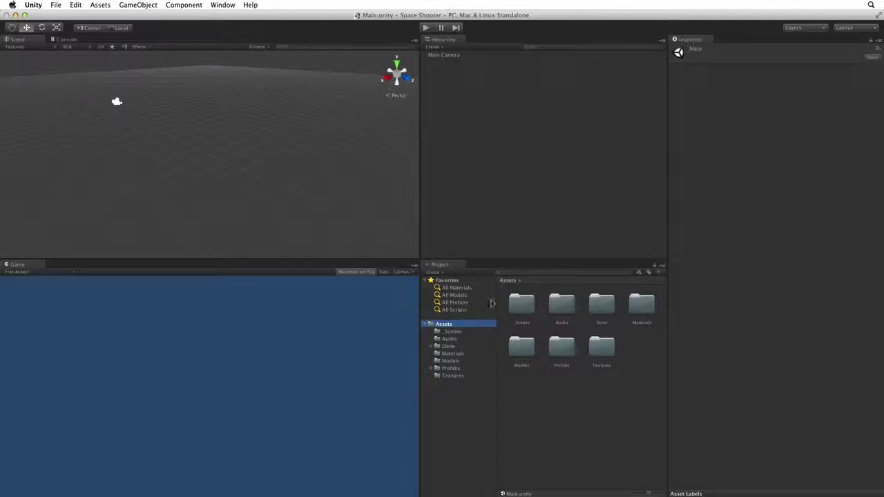
{"action": "left_click", "coordinate": [453, 332]}
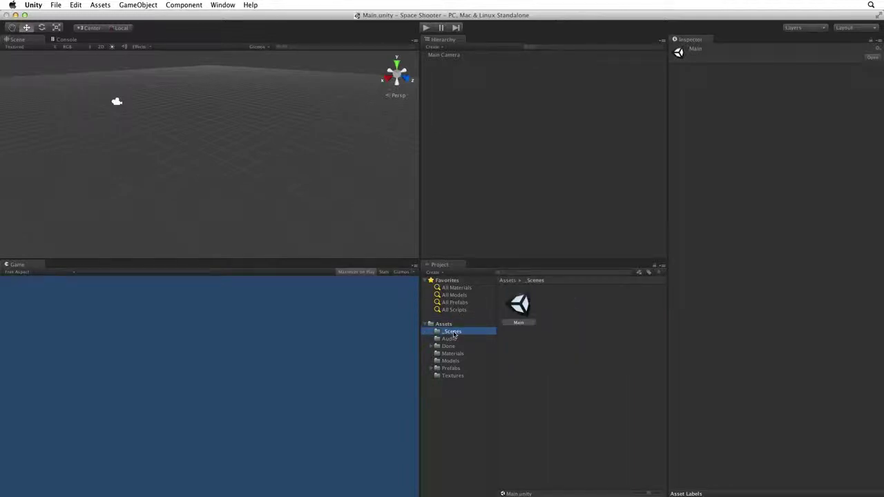
{"action": "left_click", "coordinate": [522, 306]}
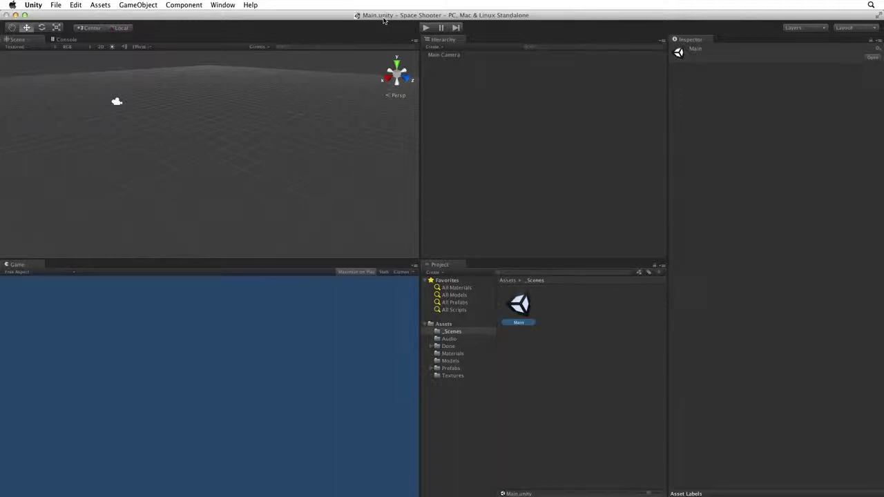
Step: Open the Build Settings window from the File menu
{"action": "left_click", "coordinate": [56, 5]}
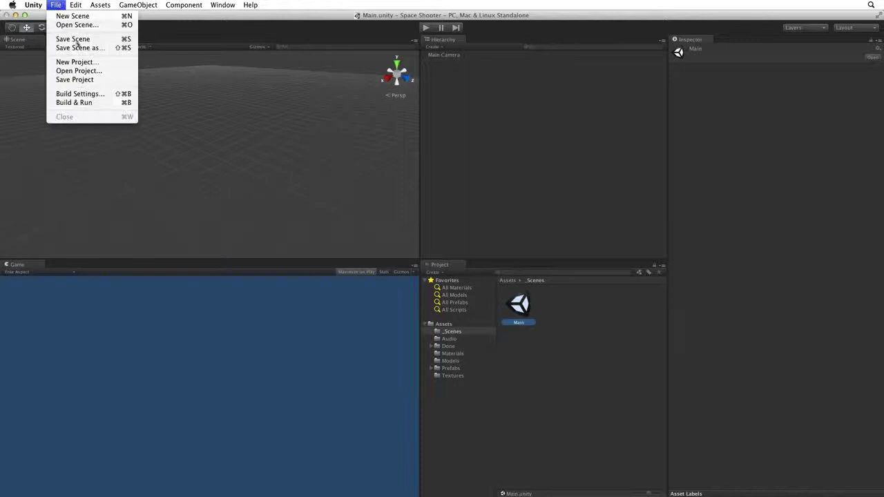
{"action": "left_click", "coordinate": [115, 95]}
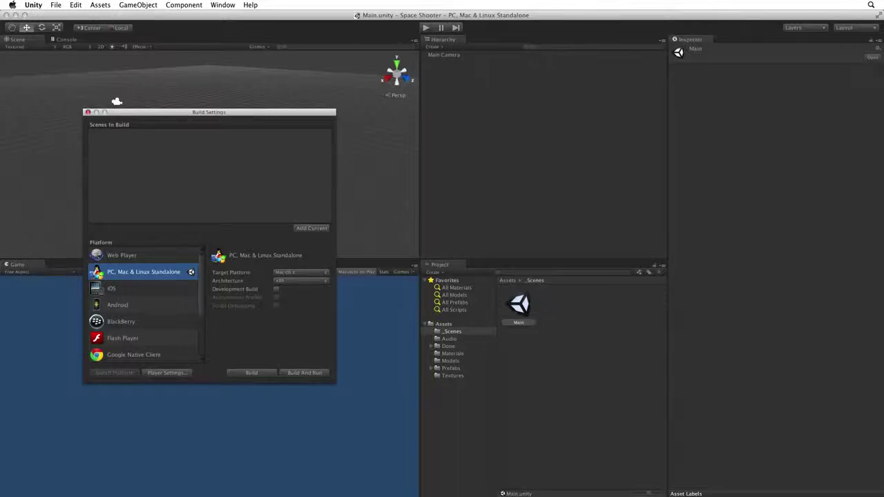
Step: Select Web Player in the Platform list and switch the build target to it
{"action": "left_click", "coordinate": [173, 257]}
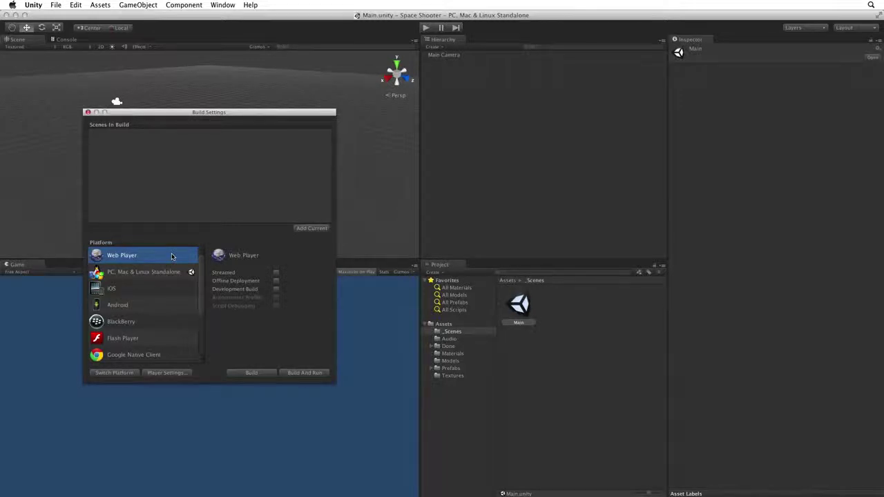
{"action": "left_click", "coordinate": [159, 271]}
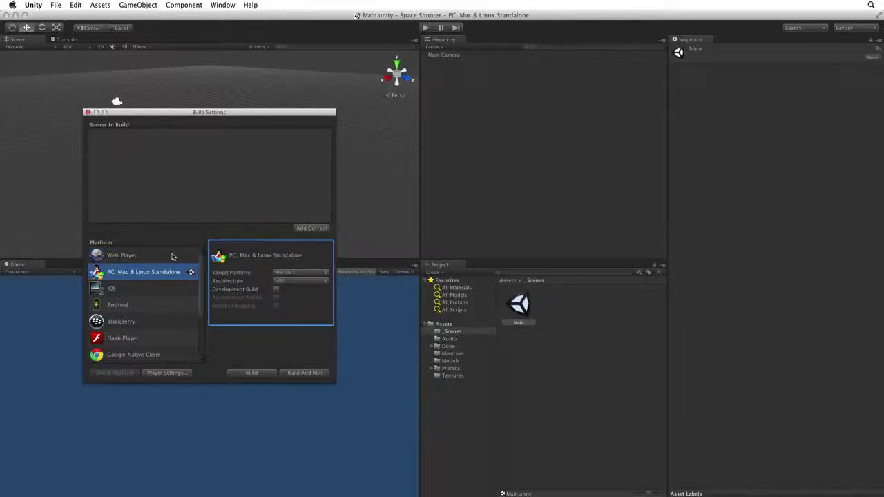
{"action": "left_click", "coordinate": [173, 256]}
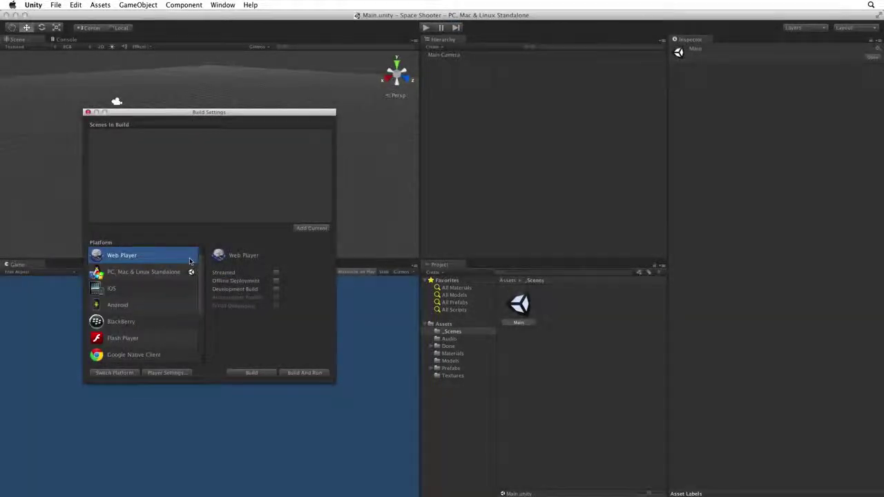
{"action": "left_click", "coordinate": [108, 374]}
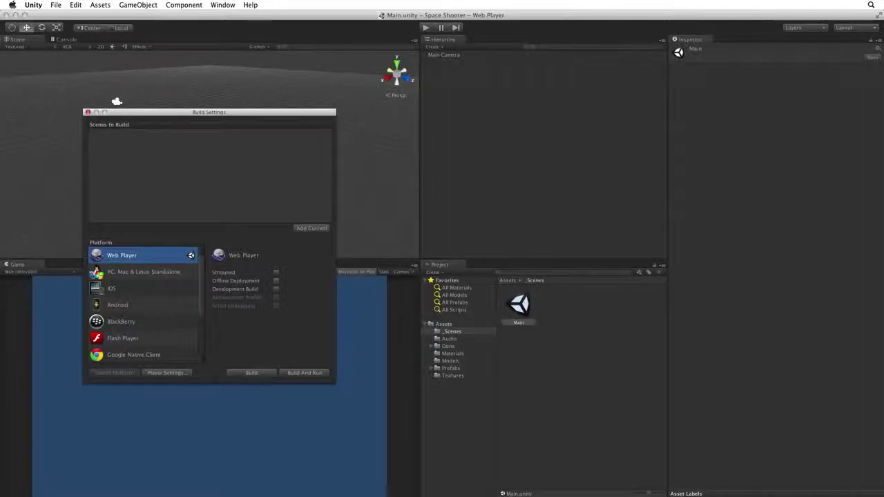
Step: Close Build Settings and show Web Player PlayerSettings via Edit > Project Settings > Player
{"action": "left_click", "coordinate": [165, 373]}
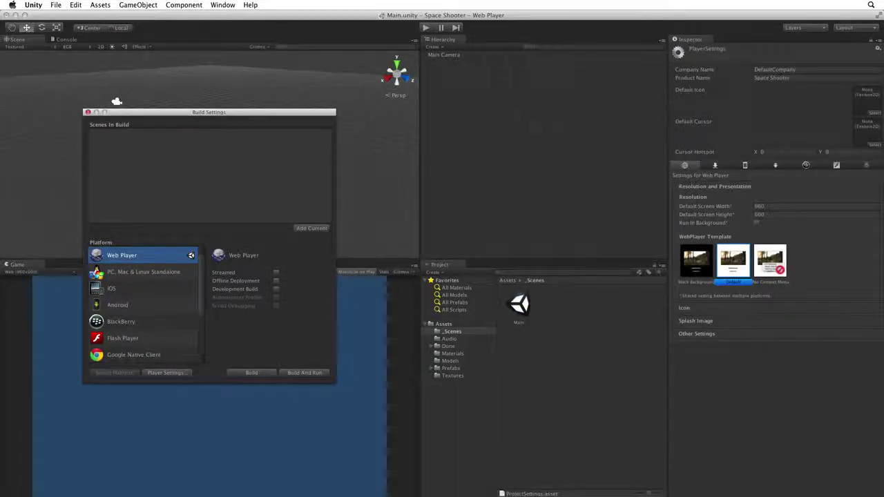
{"action": "left_click", "coordinate": [87, 112]}
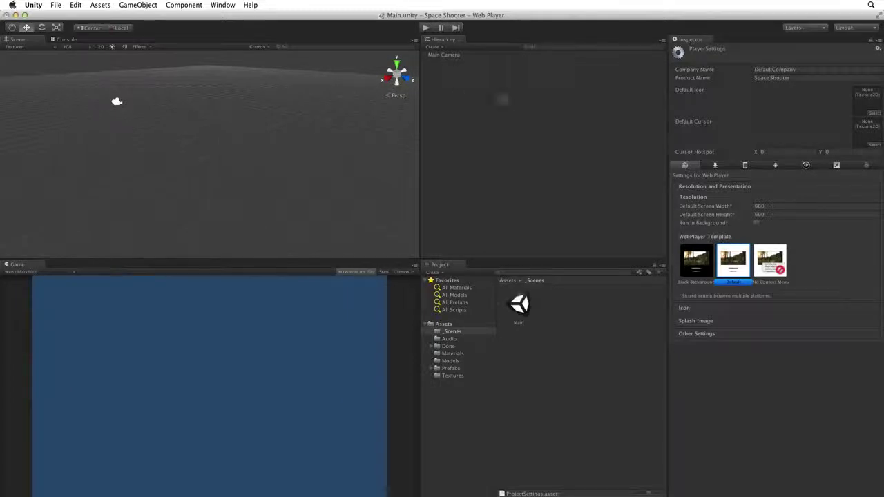
{"action": "left_click", "coordinate": [513, 100]}
{"action": "left_click", "coordinate": [75, 5]}
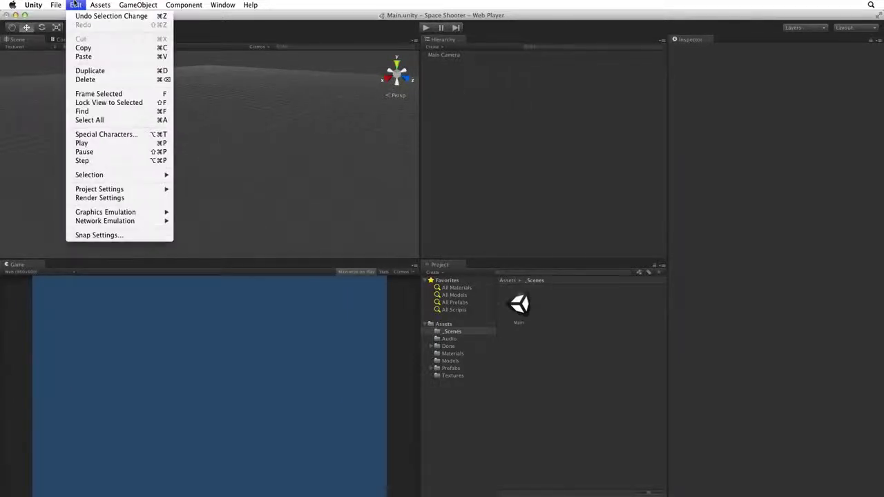
{"action": "mouse_move", "coordinate": [110, 190]}
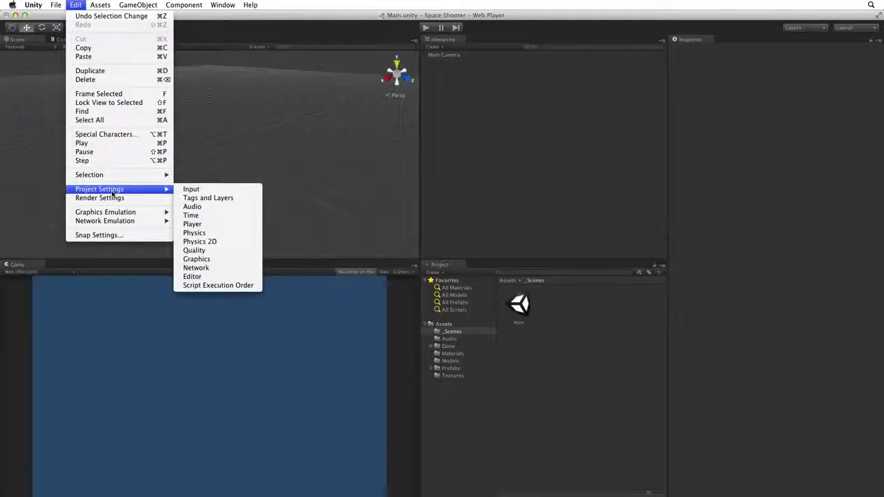
{"action": "left_click", "coordinate": [193, 224]}
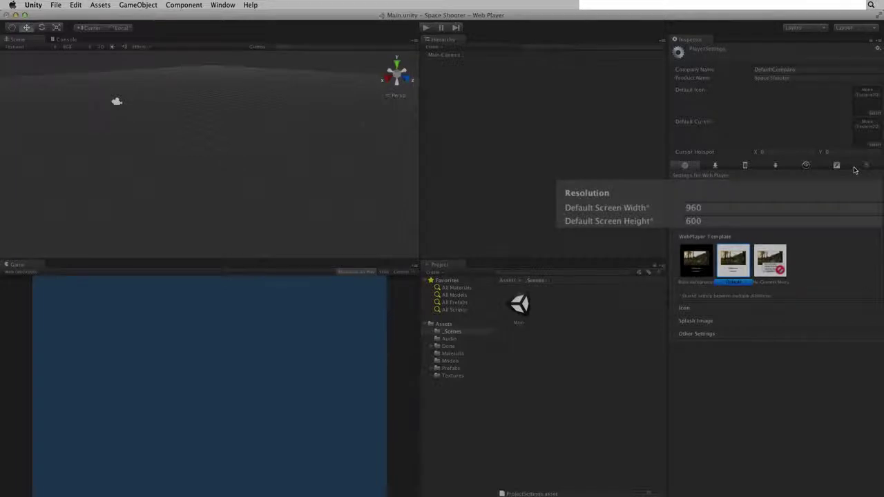
Step: Enter 600 for Default Screen Width and 900 for Default Screen Height
{"action": "left_click", "coordinate": [701, 207]}
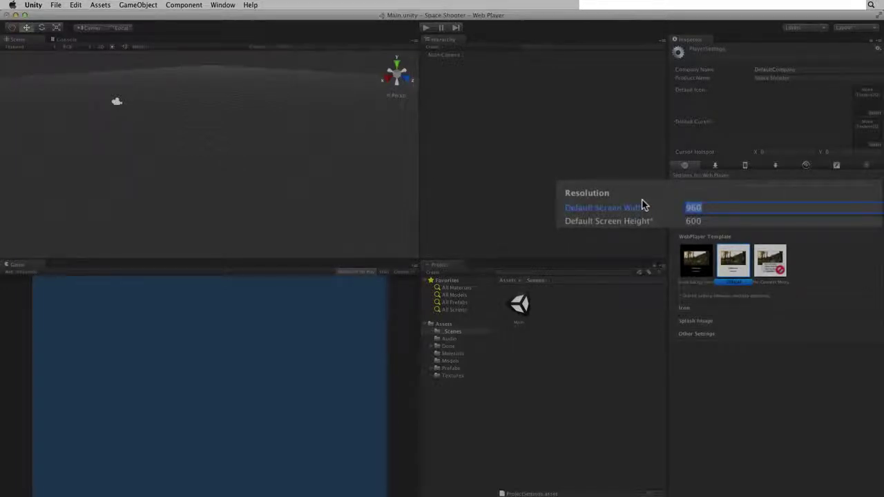
{"action": "type", "text": "600"}
{"action": "key", "text": "Tab"}
{"action": "type", "text": "9"}
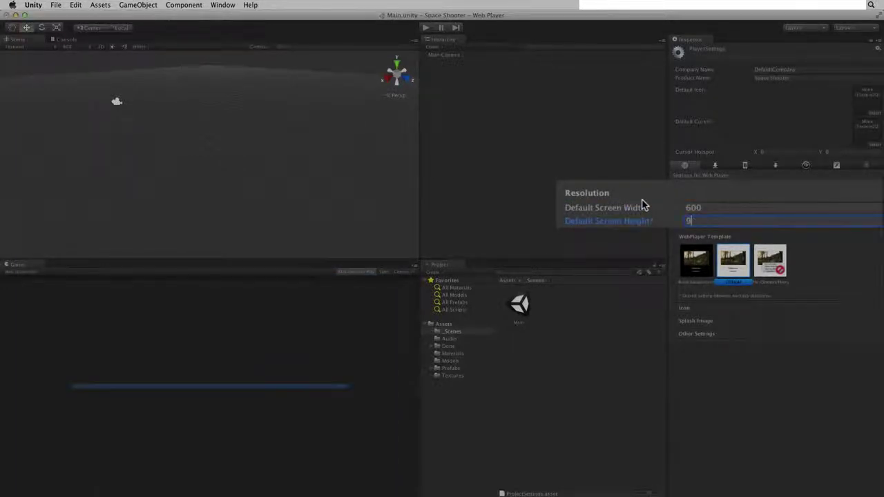
{"action": "type", "text": "00"}
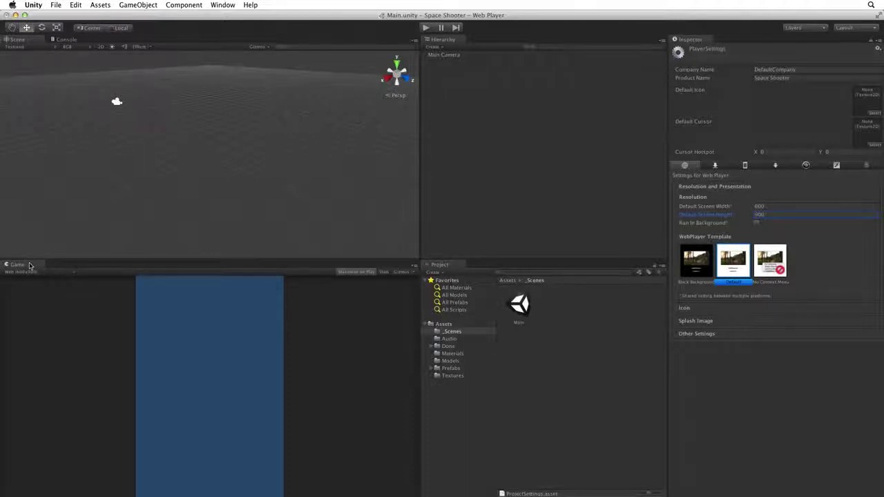
Step: Dock the Game tab beside Scene and Console in the upper panel, checking each tab
{"action": "left_click_drag", "start_coordinate": [30, 264], "coordinate": [60, 38]}
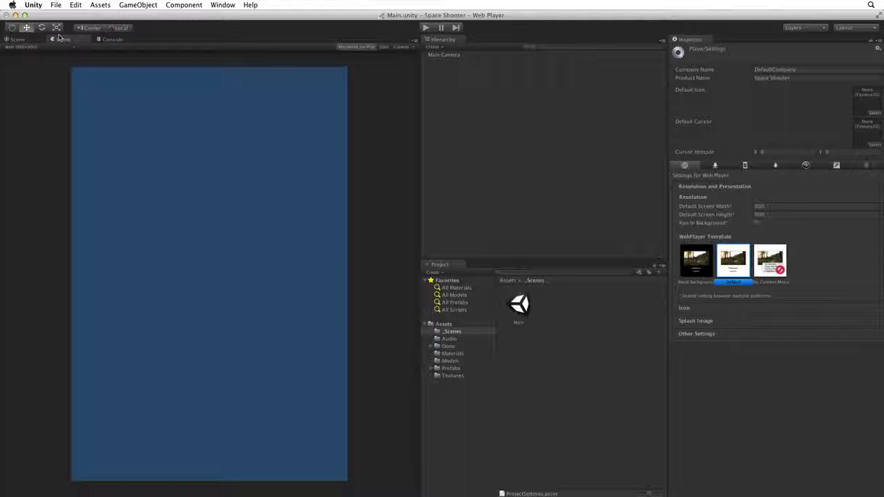
{"action": "left_click", "coordinate": [17, 40]}
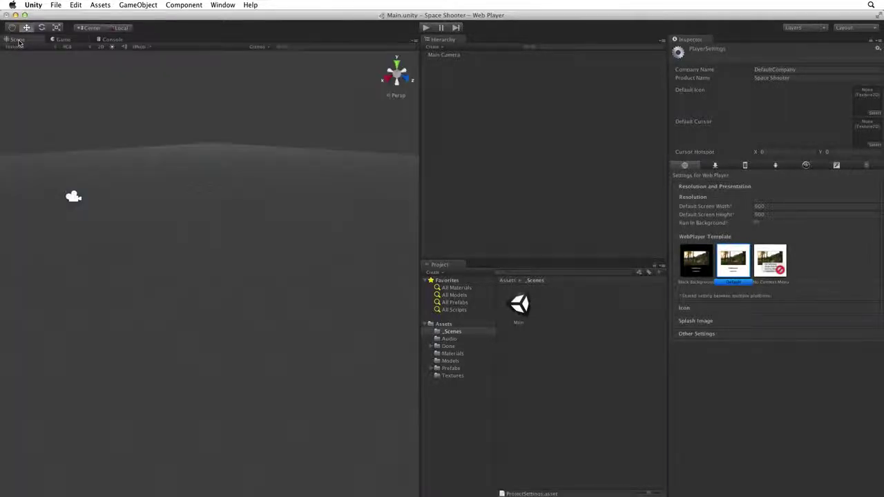
{"action": "left_click", "coordinate": [60, 40]}
{"action": "left_click", "coordinate": [118, 39]}
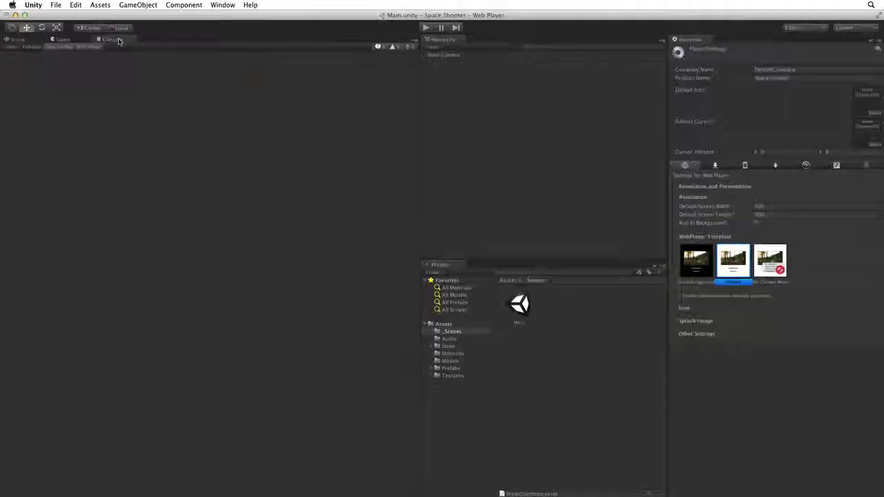
{"action": "left_click", "coordinate": [65, 40]}
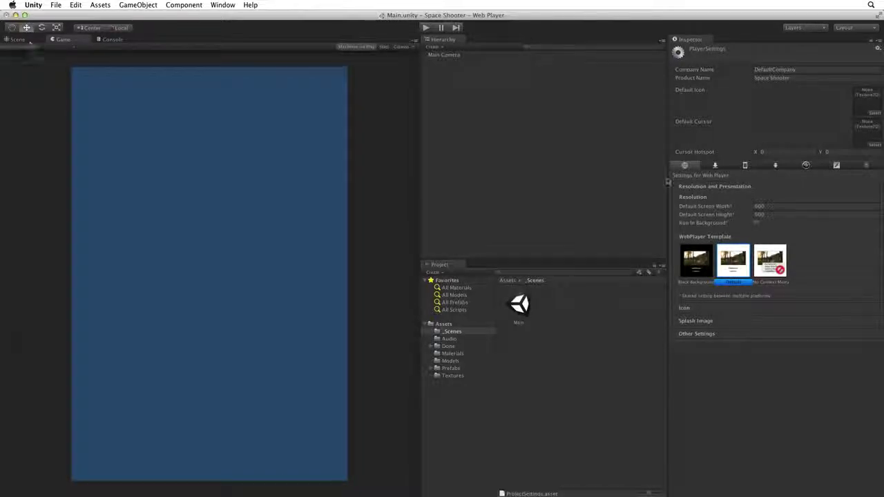
Step: Save the window layout as 'Space Shooter' and confirm it appears in the Layout list
{"action": "left_click", "coordinate": [845, 28]}
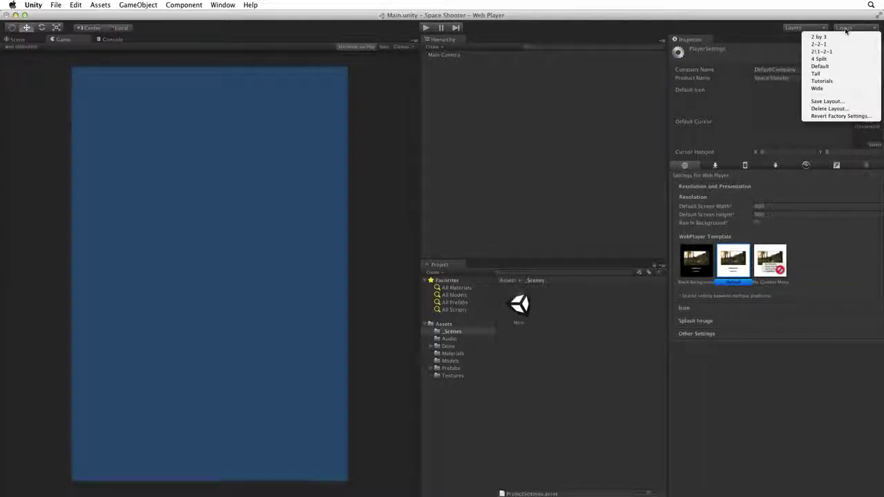
{"action": "left_click", "coordinate": [842, 102]}
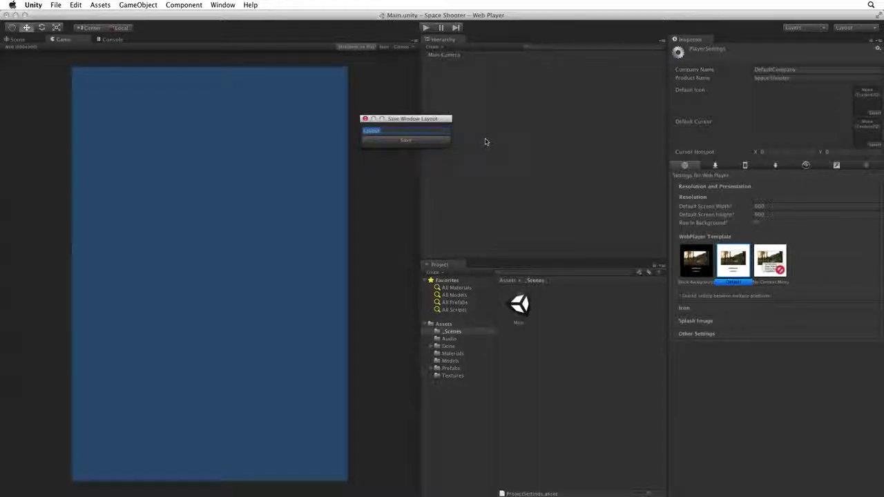
{"action": "type", "text": "Space Shooter"}
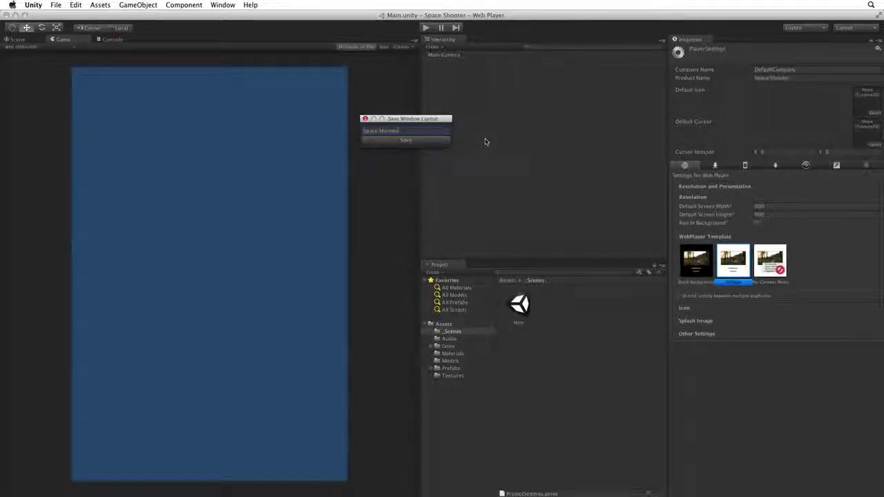
{"action": "key", "text": "Return"}
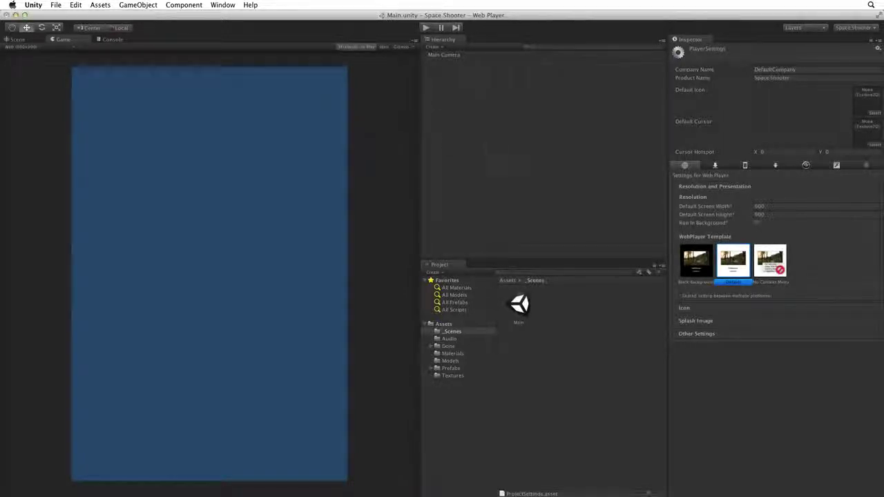
{"action": "left_click", "coordinate": [855, 29]}
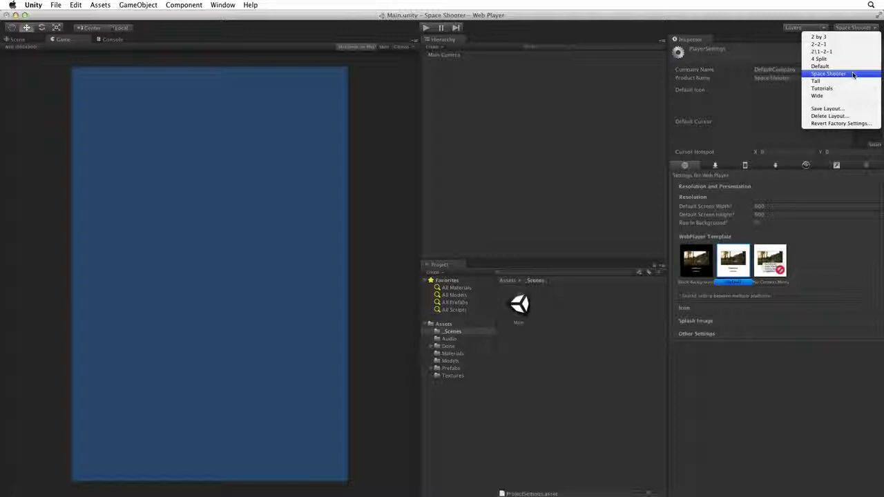
{"action": "left_click", "coordinate": [858, 28]}
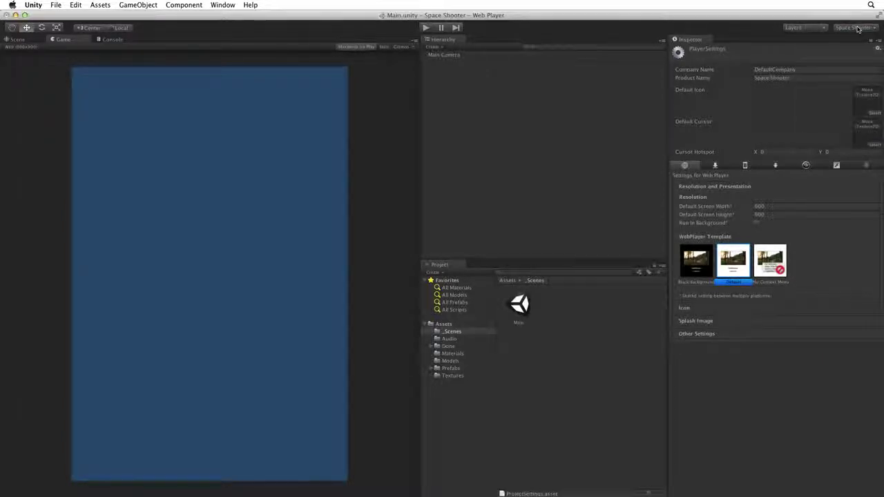